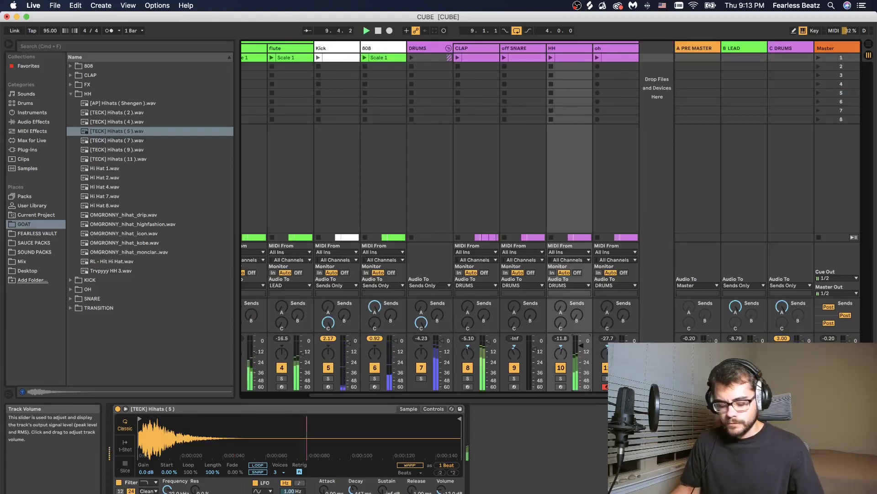
# - Switch to Arrangement View and open a clip's notes in the full editor
pyautogui.press('Tab')
pyautogui.doubleClick(415, 228)
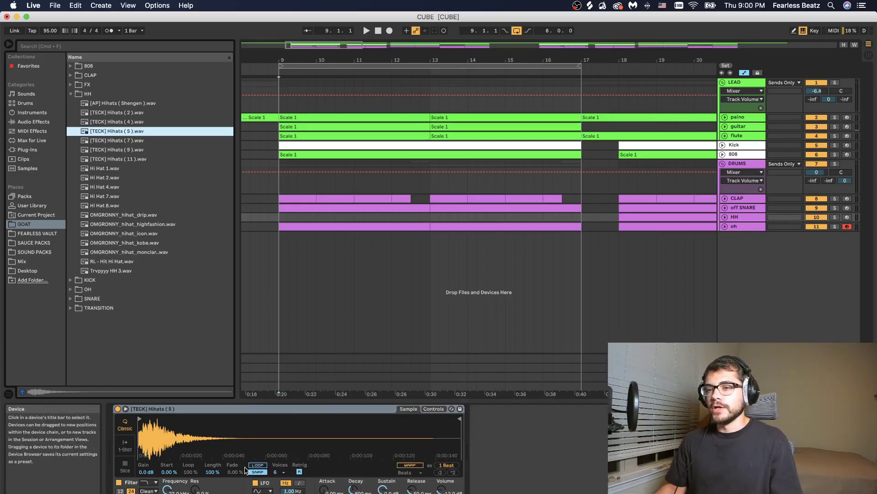
# - In the Simpler holding [TECK] Hihats (5).wav, turn SNAP off and set Voices to 3
pyautogui.click(257, 472)
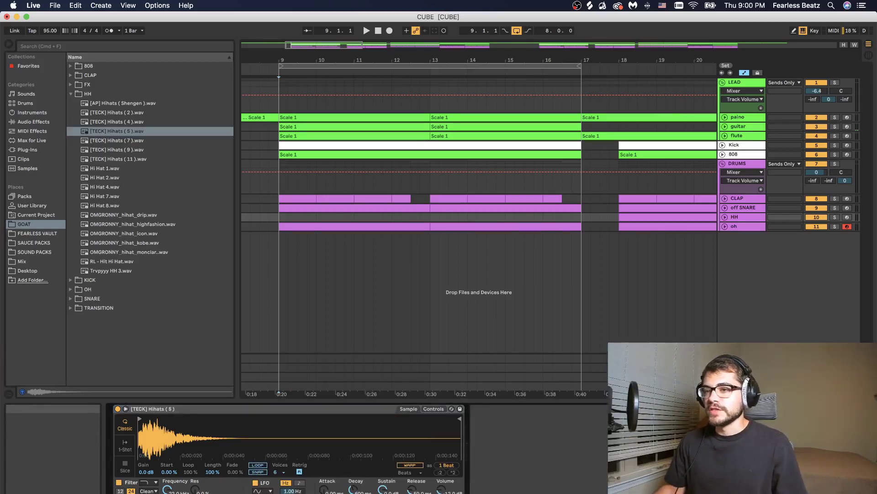
pyautogui.click(276, 473)
pyautogui.click(280, 382)
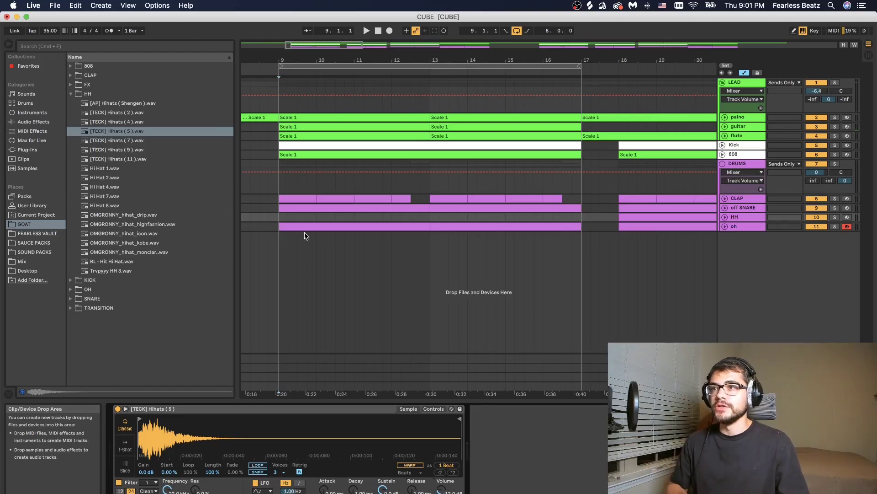
# - Insert a MIDI clip over four bars on the HH track and fill it with C3 hi-hat notes
pyautogui.moveTo(280, 217); pyautogui.dragTo(441, 214)
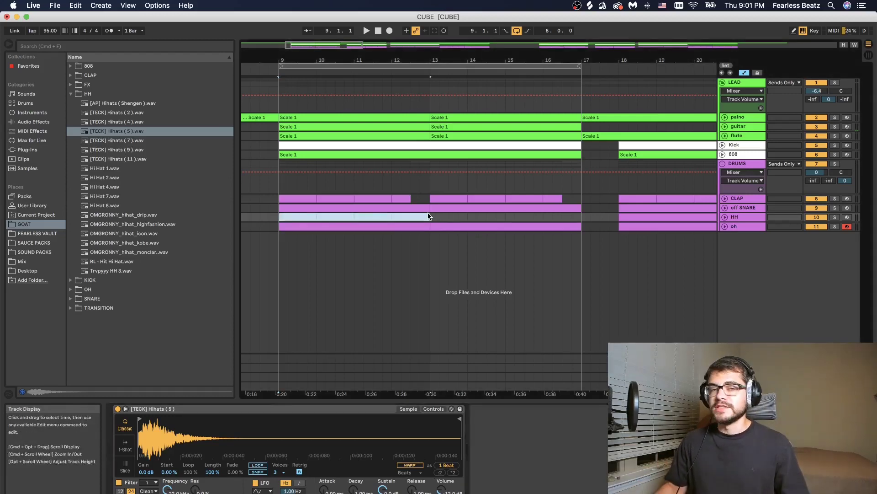
pyautogui.press('super+shift+m')
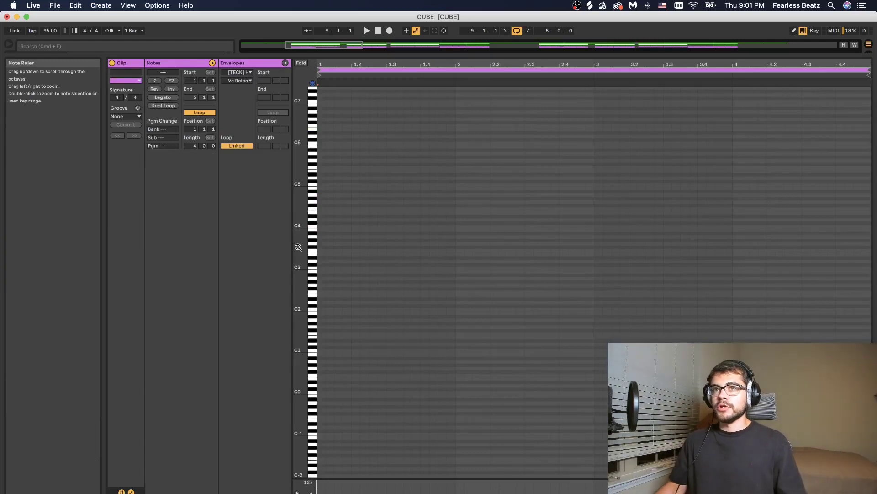
pyautogui.moveTo(299, 247); pyautogui.dragTo(338, 244)
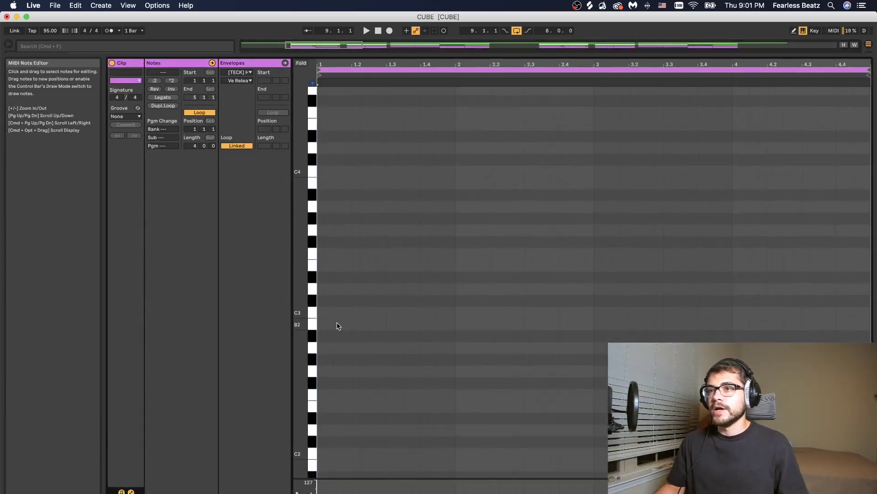
pyautogui.doubleClick(321, 312)
pyautogui.doubleClick(330, 312)
pyautogui.doubleClick(338, 313)
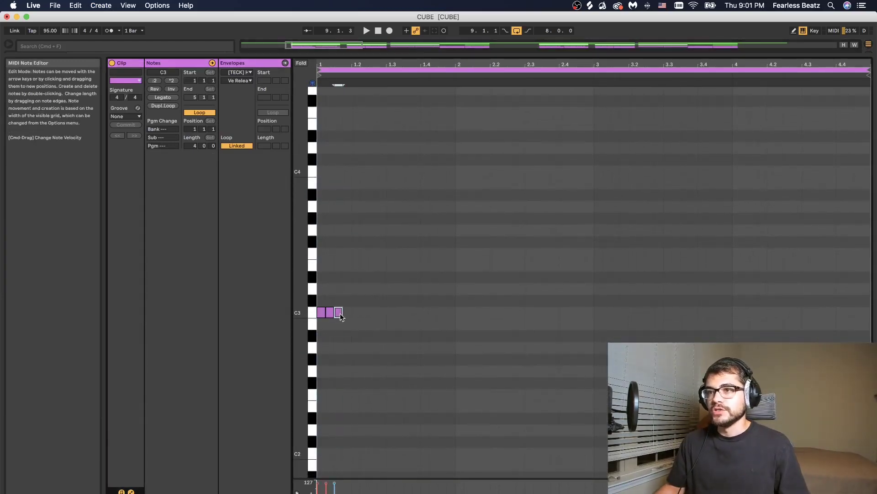
pyautogui.click(347, 311)
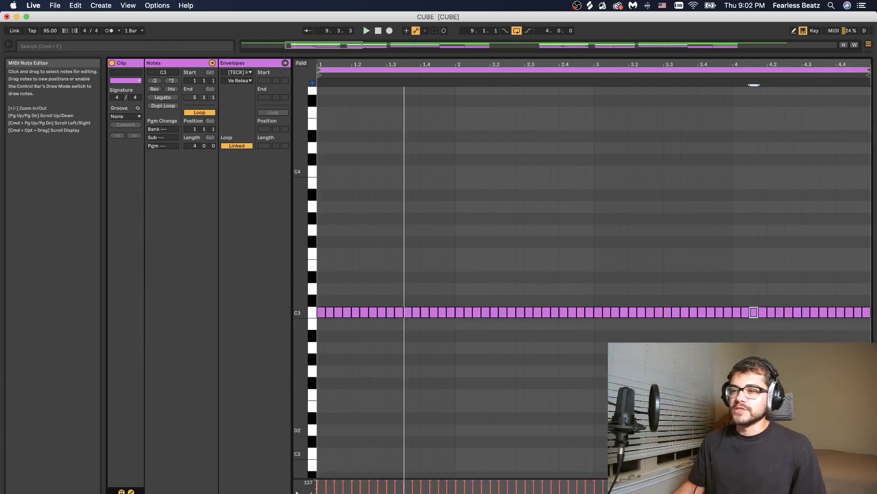
# - Return to the arrangement timeline and play the beat with the new hi-hat clip
pyautogui.press('space')
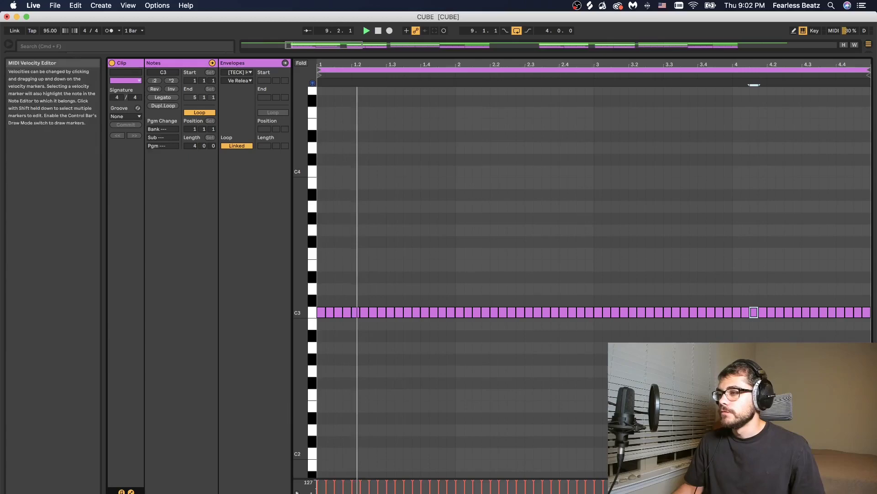
pyautogui.hotkey('shift', 'Tab')
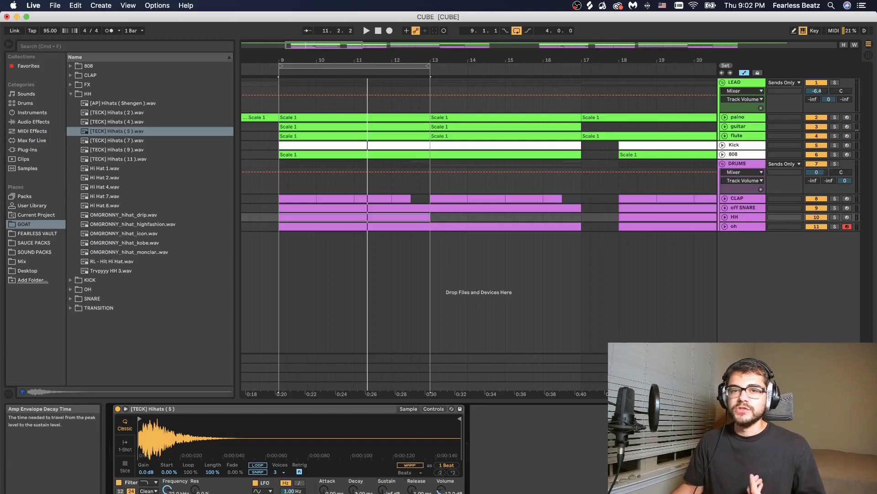
pyautogui.press('space')
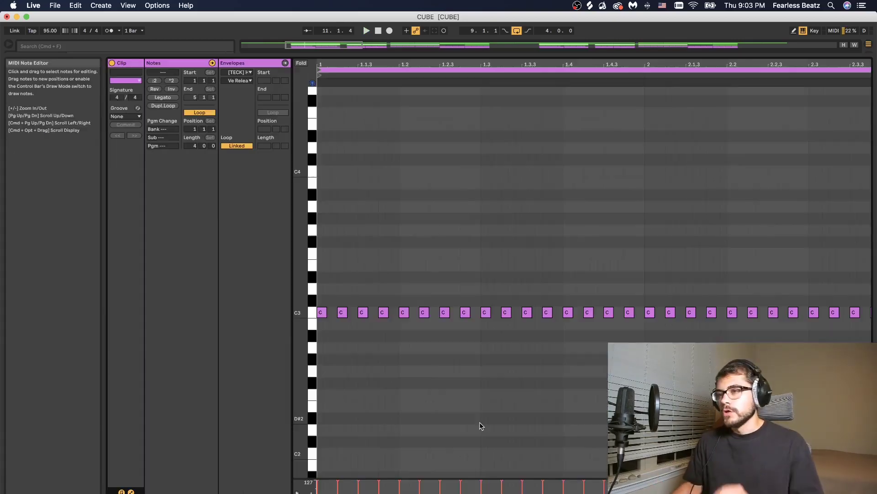
# - Set the hi-hat clip's adaptive grid to Narrow and play the clip
pyautogui.rightClick(442, 371)
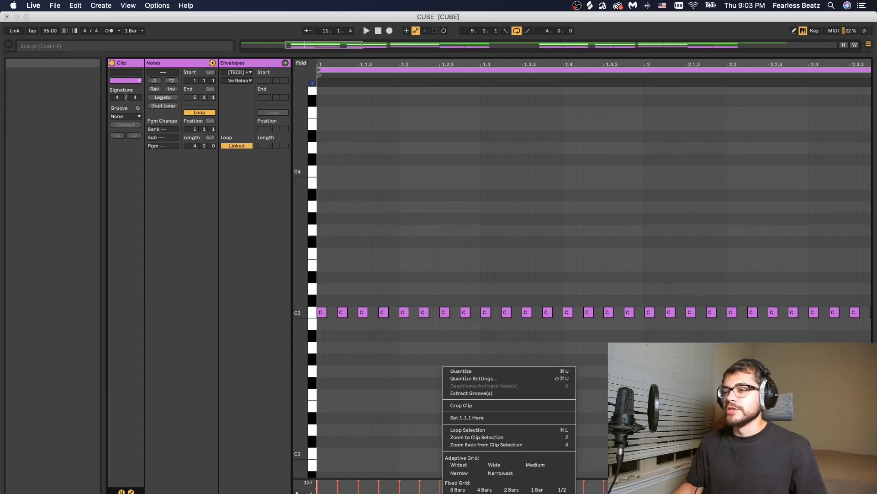
pyautogui.press('Escape')
pyautogui.rightClick(505, 360)
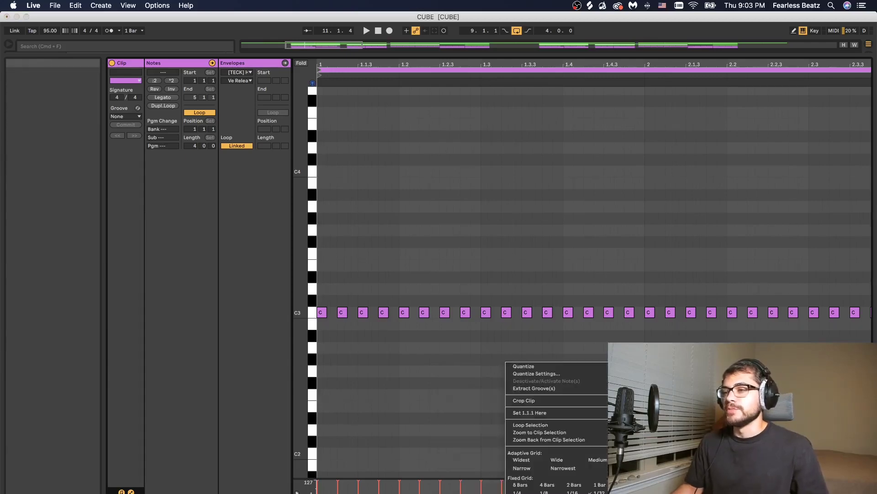
pyautogui.click(517, 468)
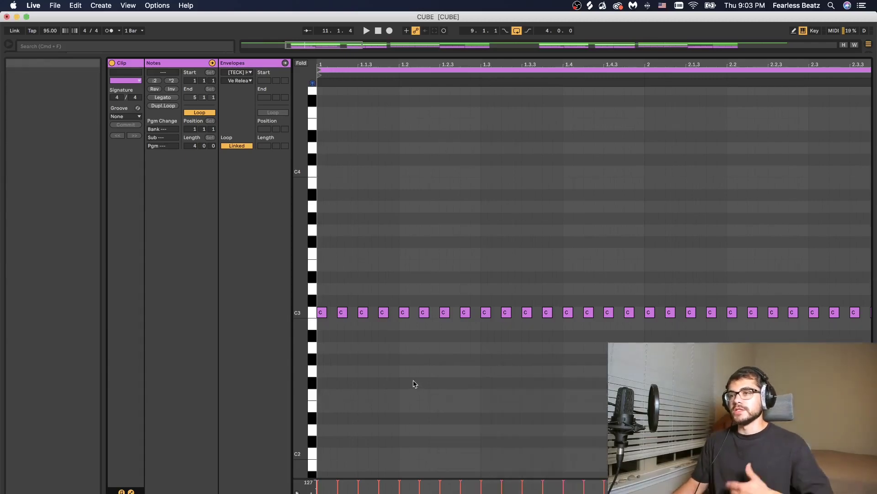
pyautogui.press('space')
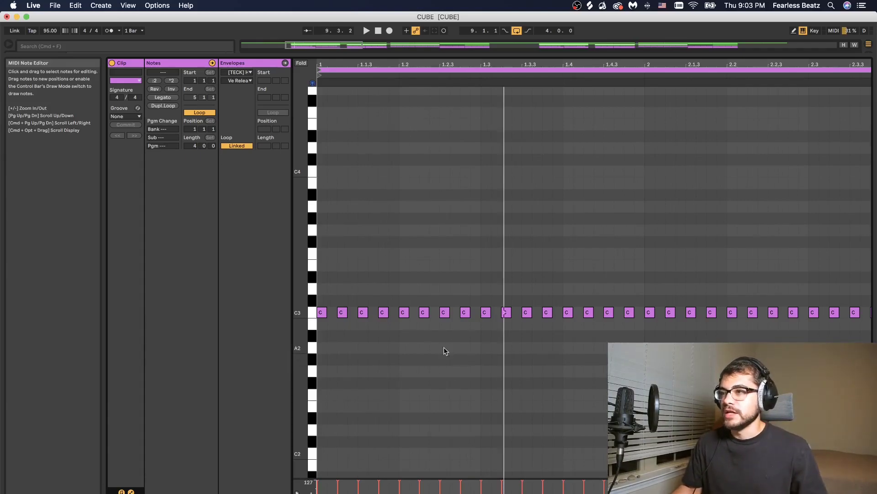
# - Move the four-note A2 roll to start near 1.4.3 and draw three F2 notes in bar 2
pyautogui.moveTo(420, 342); pyautogui.dragTo(499, 374)
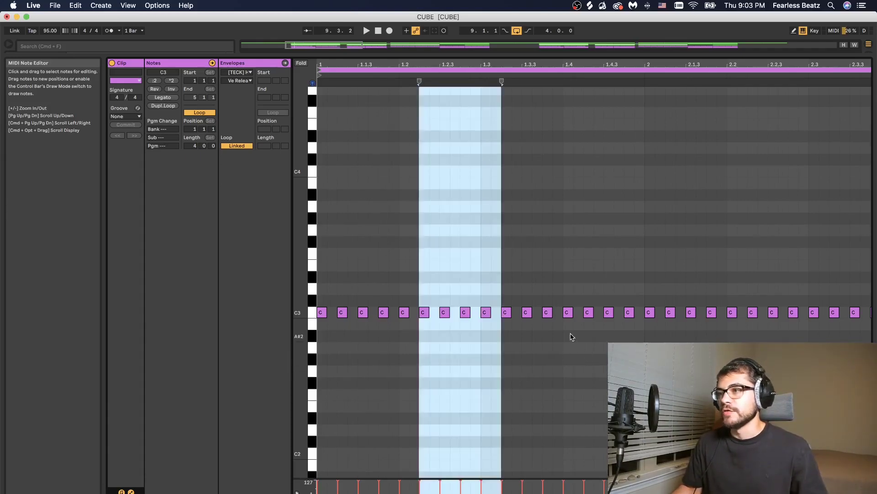
pyautogui.moveTo(572, 337); pyautogui.dragTo(715, 380)
pyautogui.click(457, 374)
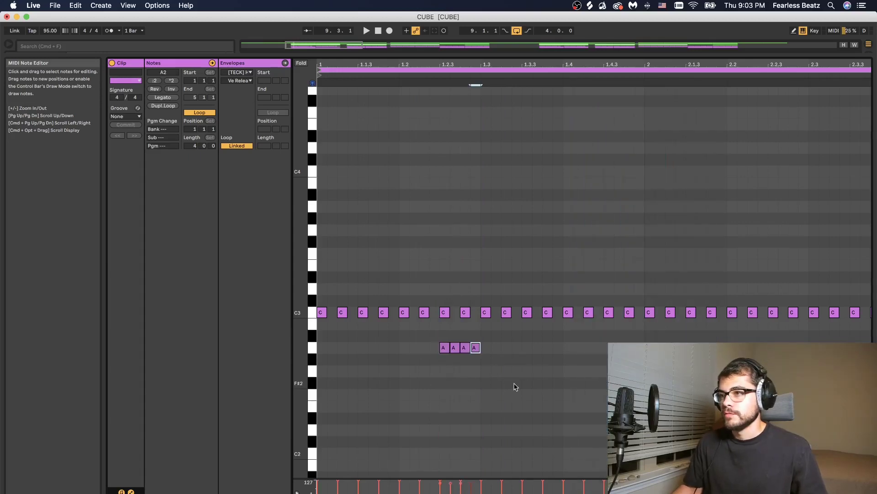
pyautogui.press('space')
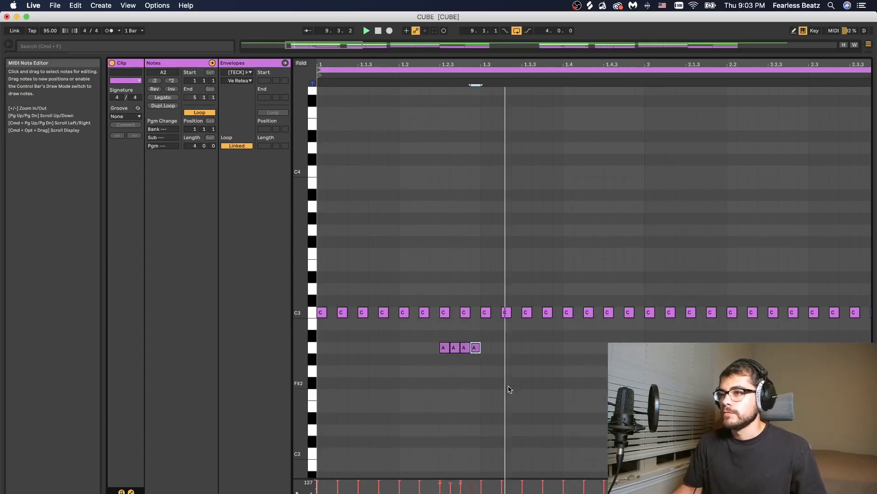
pyautogui.moveTo(502, 354); pyautogui.dragTo(389, 345)
pyautogui.press('space')
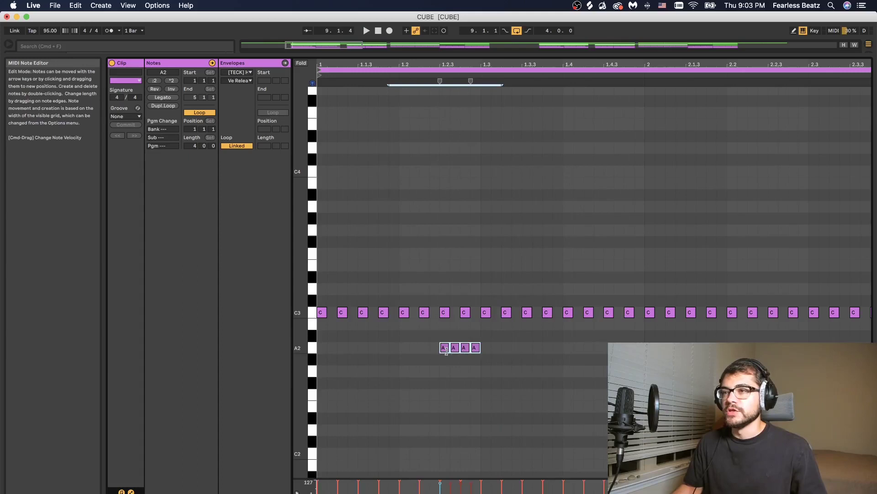
pyautogui.moveTo(446, 350); pyautogui.dragTo(609, 351)
pyautogui.press('space')
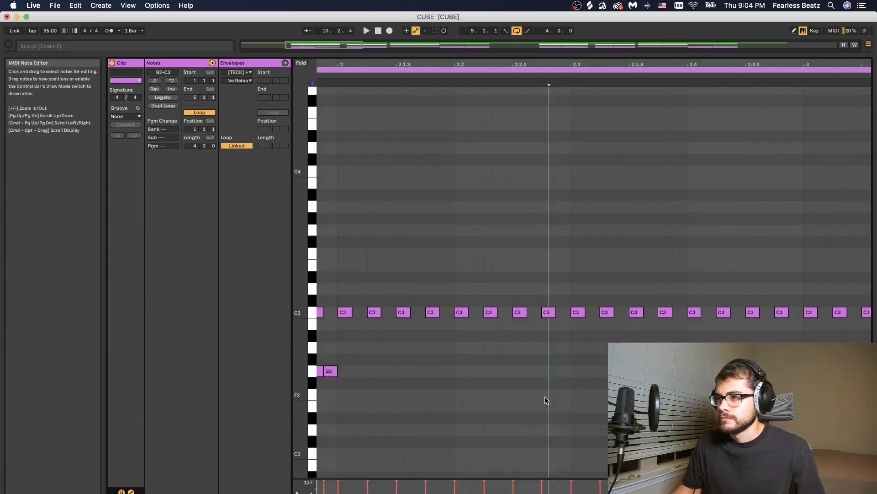
pyautogui.moveTo(545, 395); pyautogui.dragTo(570, 395)
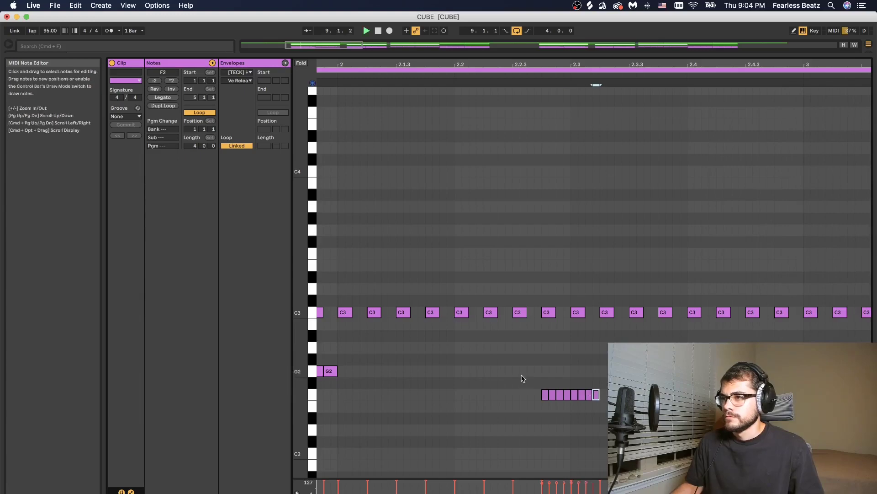
# - Extend the F2 run to nine notes and compress the roll to end at beat 2.4
pyautogui.moveTo(523, 378); pyautogui.dragTo(615, 406)
pyautogui.doubleClick(604, 395)
pyautogui.click(650, 430)
pyautogui.press('space')
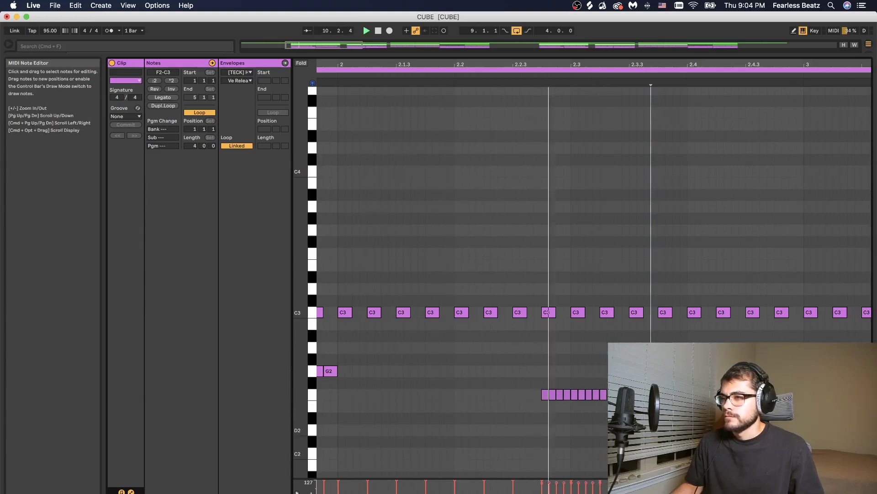
pyautogui.moveTo(515, 372); pyautogui.dragTo(673, 412)
pyautogui.press('space')
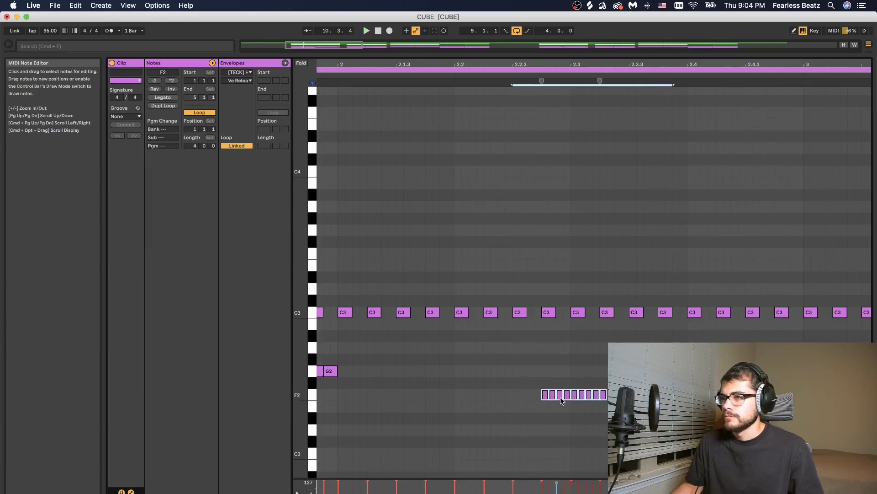
pyautogui.moveTo(558, 397); pyautogui.dragTo(647, 400)
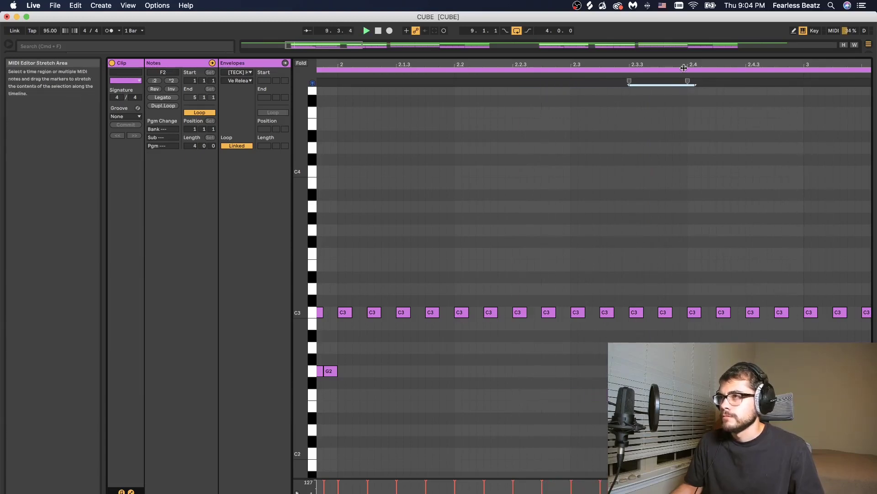
pyautogui.moveTo(687, 65); pyautogui.dragTo(360, 65)
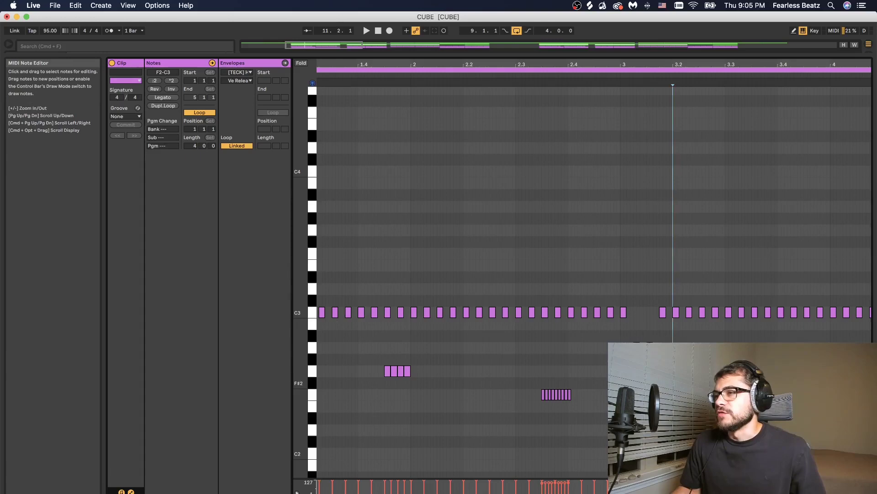
# - Lower a few C3 hats in bars 1–2 down to A2
pyautogui.moveTo(572, 330); pyautogui.dragTo(680, 344)
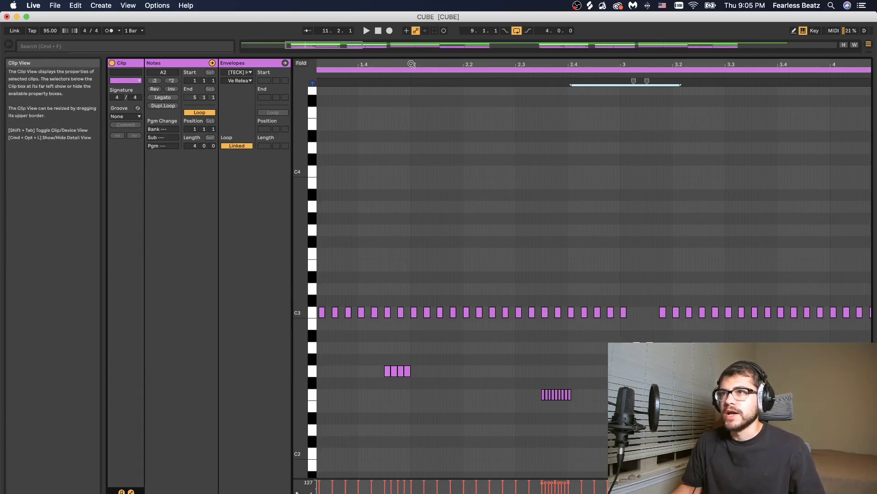
pyautogui.moveTo(410, 64); pyautogui.dragTo(410, 39)
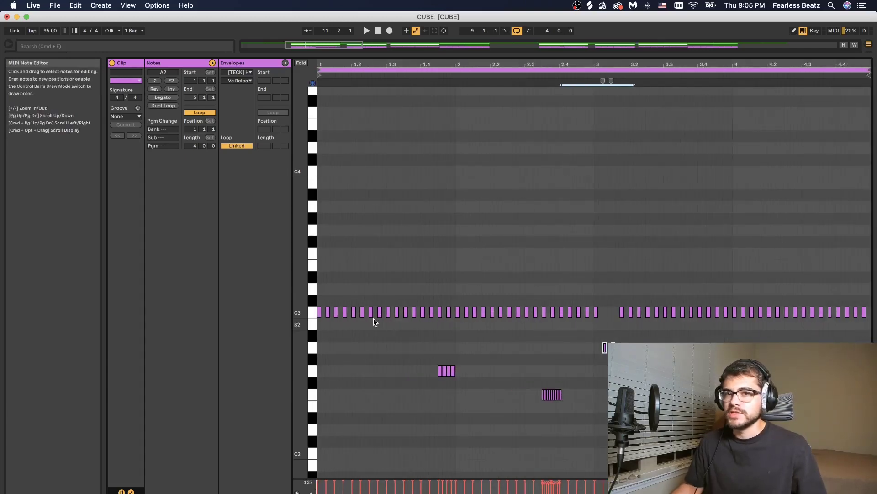
pyautogui.press('space')
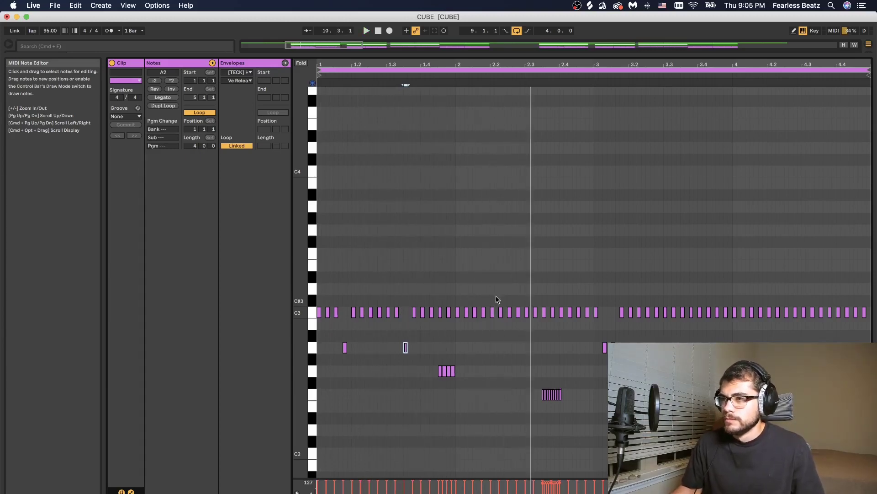
pyautogui.press('space')
pyautogui.click(501, 313)
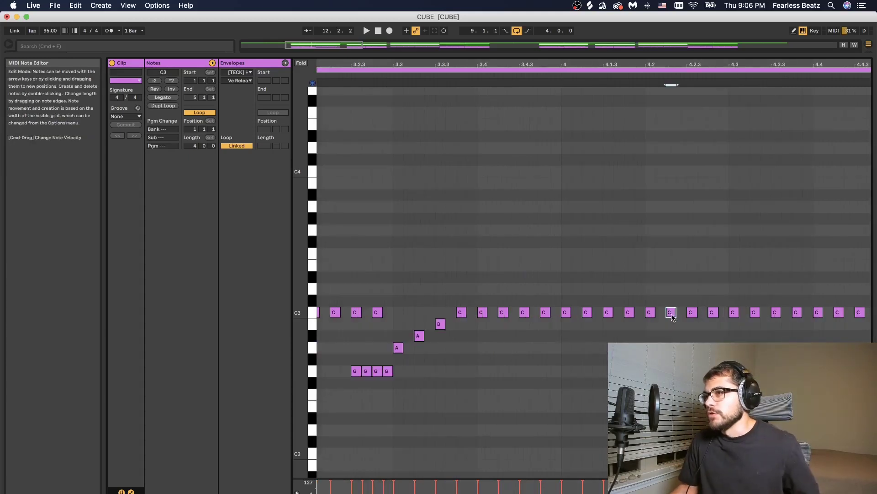
# - Duplicate a C3 hat into a quick double and check the G2 and A notes of the ramp
pyautogui.moveTo(671, 313); pyautogui.dragTo(690, 328)
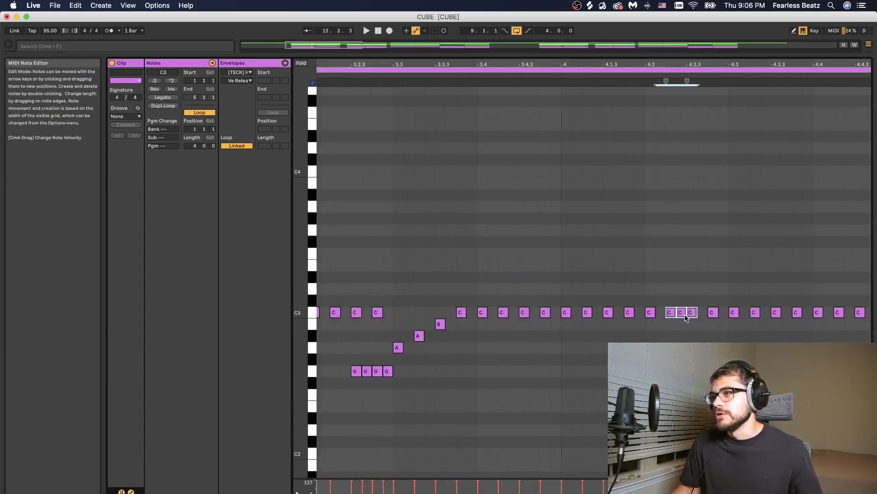
pyautogui.click(682, 312)
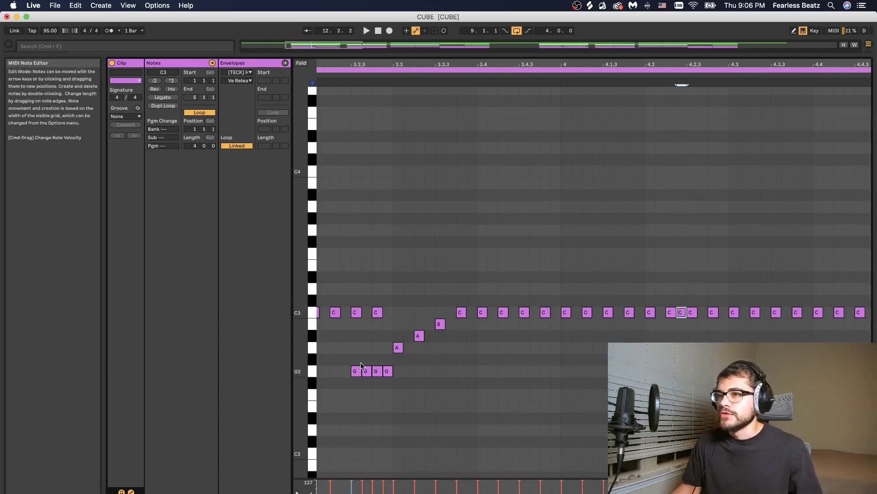
pyautogui.click(386, 373)
pyautogui.click(397, 348)
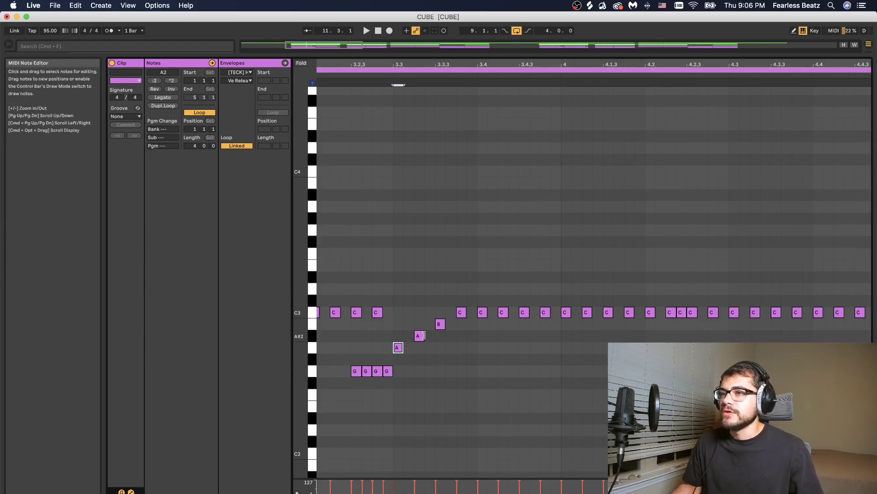
pyautogui.click(419, 336)
pyautogui.click(388, 371)
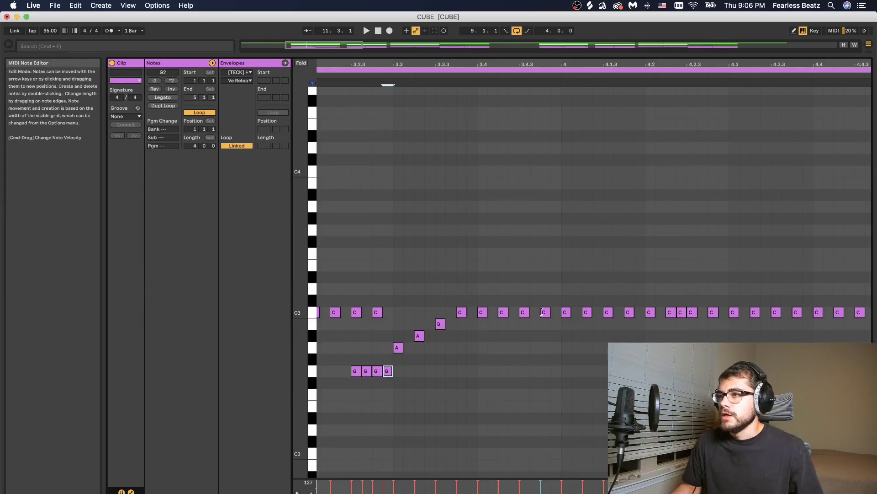
# - Lower three bar-4 C3 hats, starting at 4.1.2, by two to three semitones
pyautogui.click(586, 314)
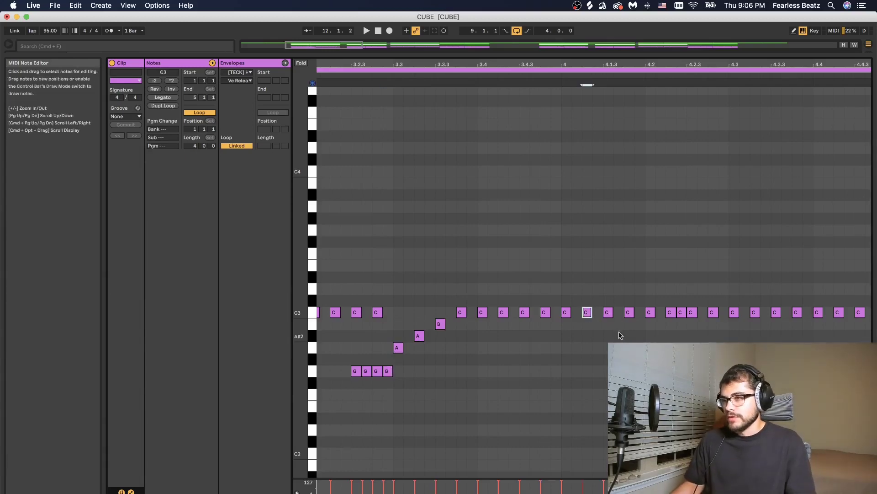
pyautogui.press('Down')
pyautogui.press('Down')
pyautogui.click(609, 316)
pyautogui.press('Down')
pyautogui.press('Down')
pyautogui.press('Down')
pyautogui.click(631, 314)
pyautogui.press('Down')
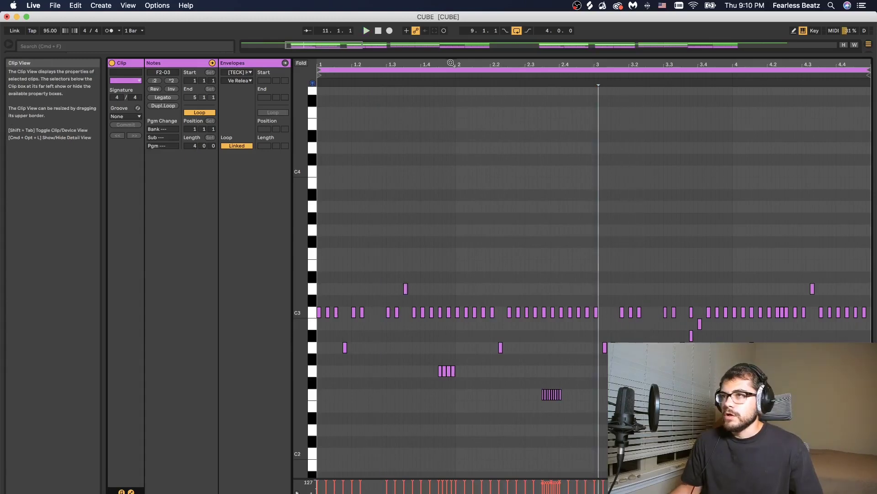
# - Zoom in on the four-note G2 roll around beat 1.4
pyautogui.press('+')
pyautogui.press('+')
pyautogui.moveTo(501, 65); pyautogui.dragTo(501, 76)
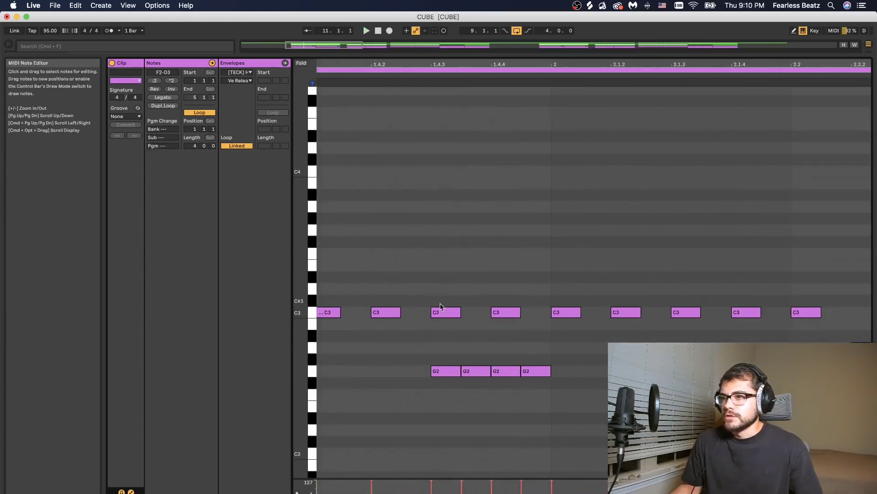
pyautogui.moveTo(416, 347); pyautogui.dragTo(555, 385)
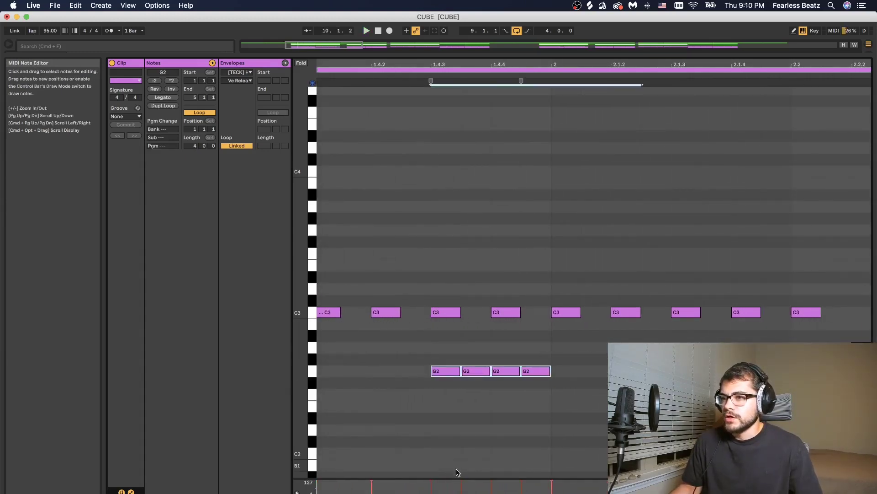
pyautogui.click(458, 442)
pyautogui.moveTo(403, 349); pyautogui.dragTo(552, 381)
pyautogui.click(497, 447)
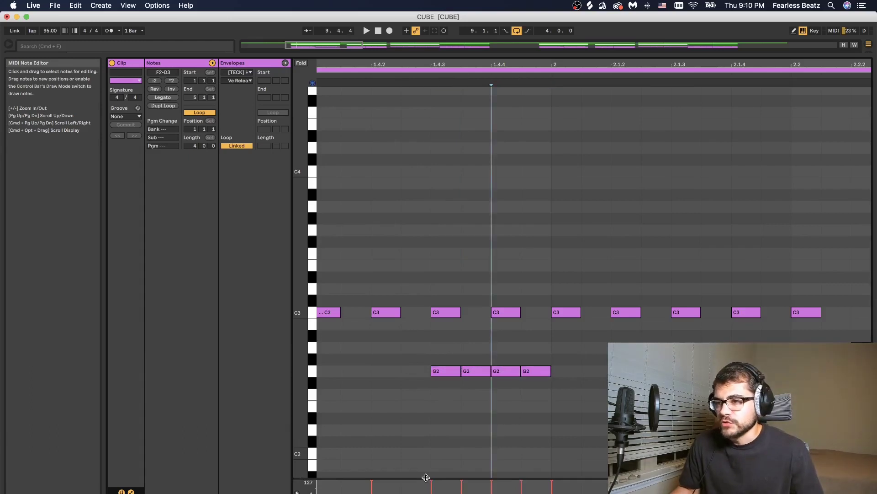
# - Give the four G2 notes rising velocities, ending at 83
pyautogui.click(431, 484)
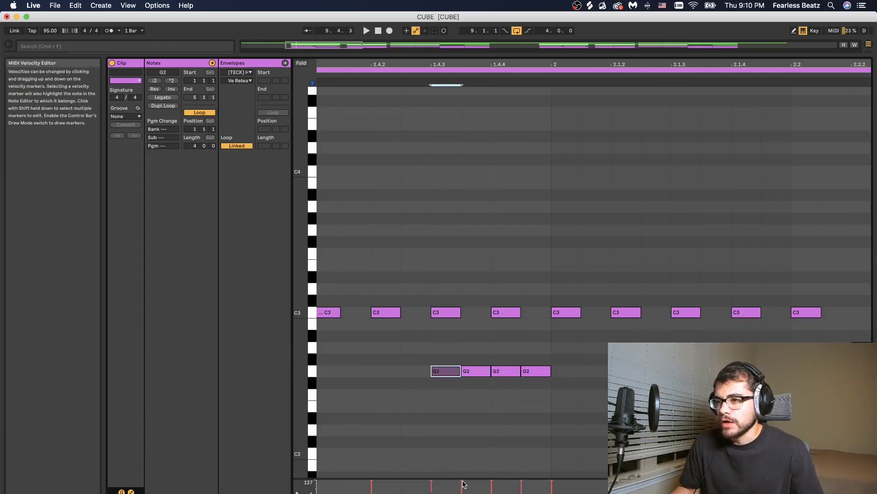
pyautogui.moveTo(462, 484); pyautogui.dragTo(462, 491)
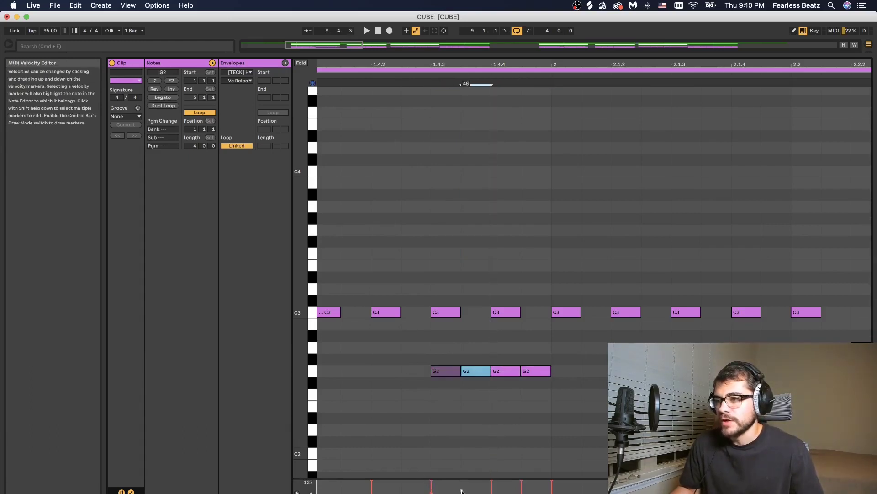
pyautogui.click(491, 481)
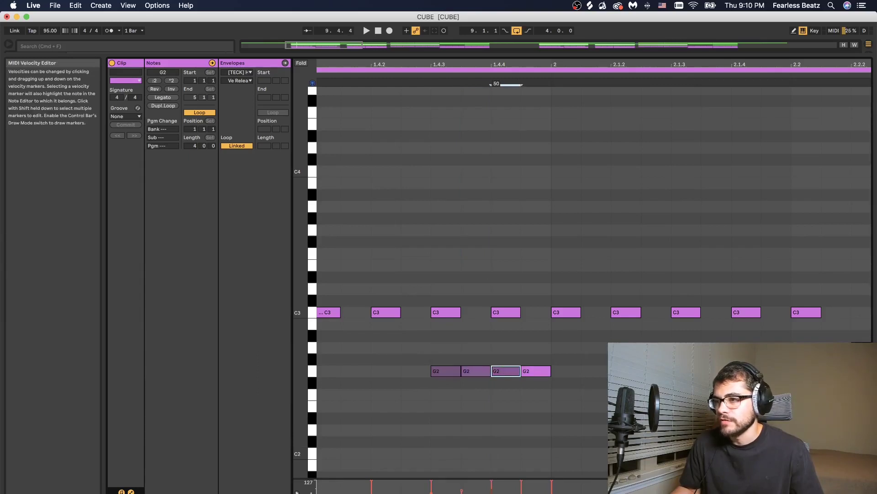
pyautogui.click(521, 485)
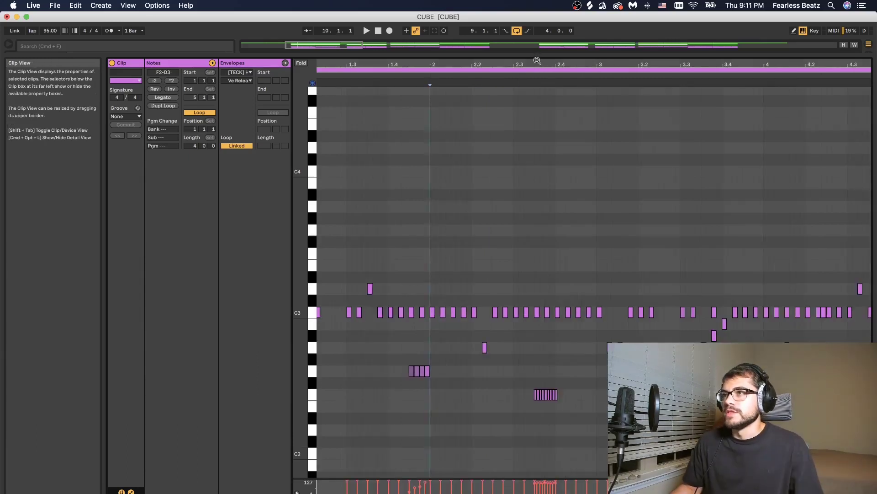
# - Lower the velocities of the first four F2 roll notes from 103 to around 72
pyautogui.moveTo(537, 60); pyautogui.dragTo(459, 61)
pyautogui.click(415, 482)
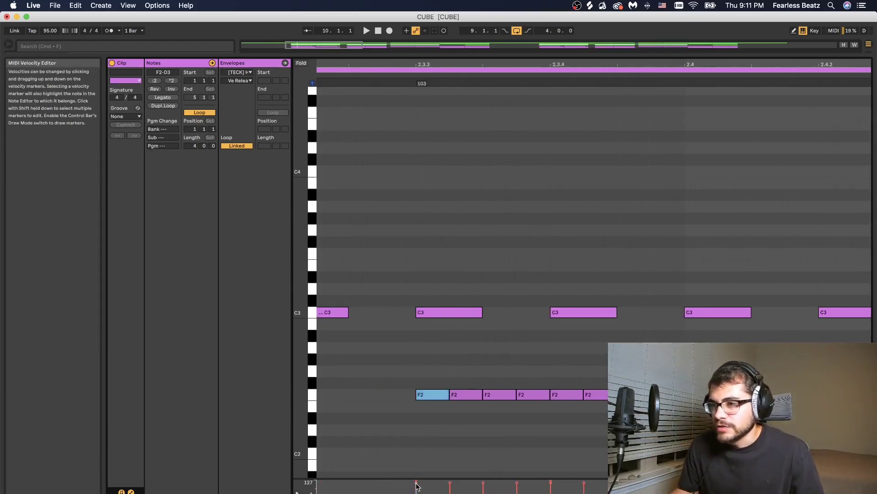
pyautogui.click(449, 484)
pyautogui.click(482, 484)
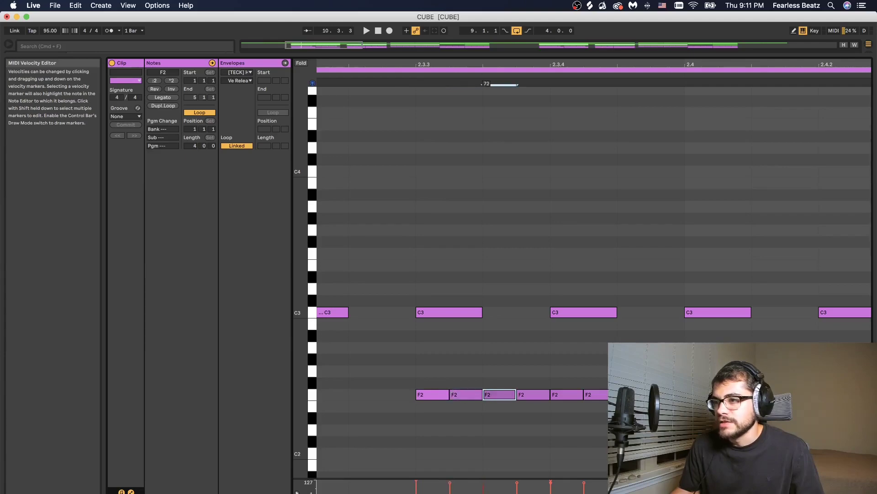
pyautogui.click(517, 484)
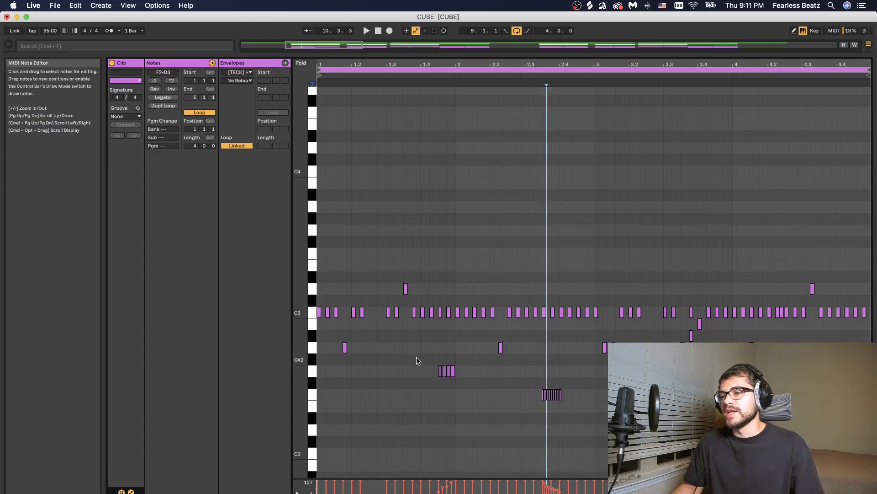
pyautogui.moveTo(416, 357); pyautogui.dragTo(600, 407)
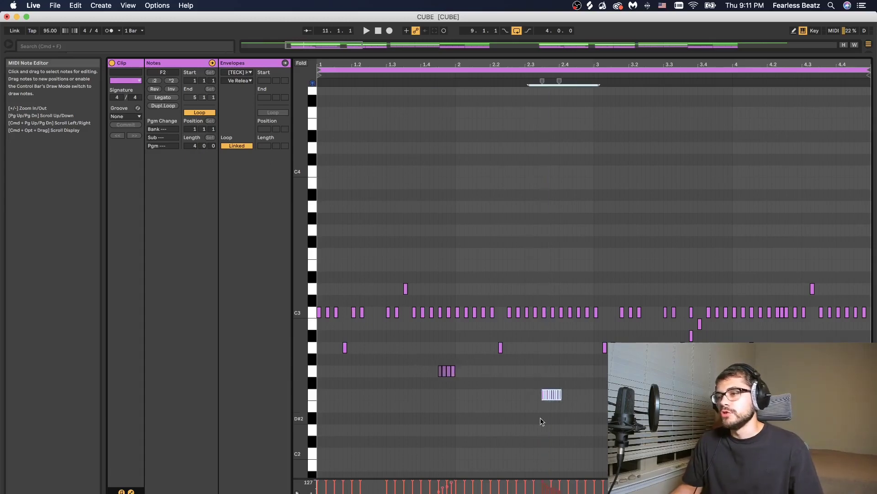
pyautogui.click(319, 484)
pyautogui.moveTo(327, 483); pyautogui.dragTo(327, 487)
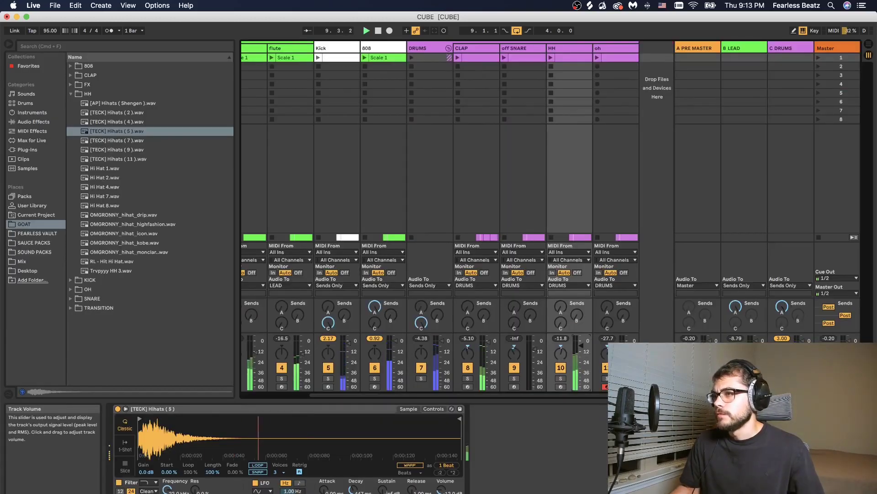
pyautogui.press('Tab')
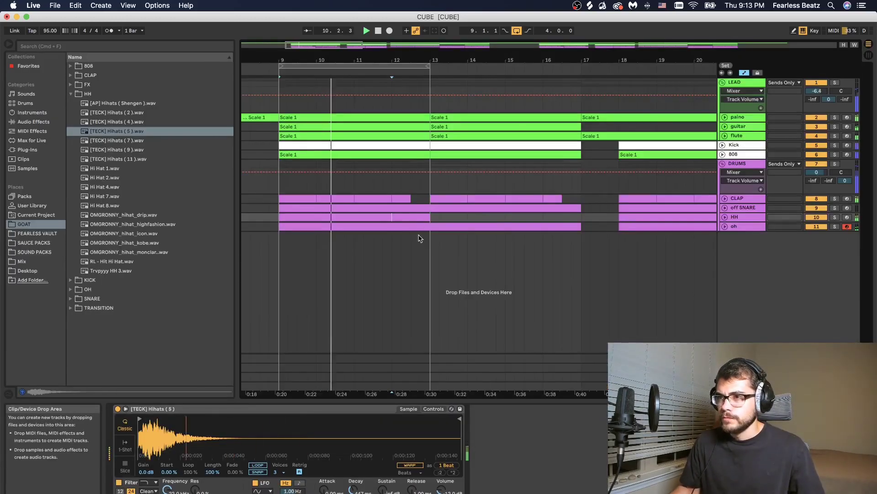
pyautogui.doubleClick(411, 217)
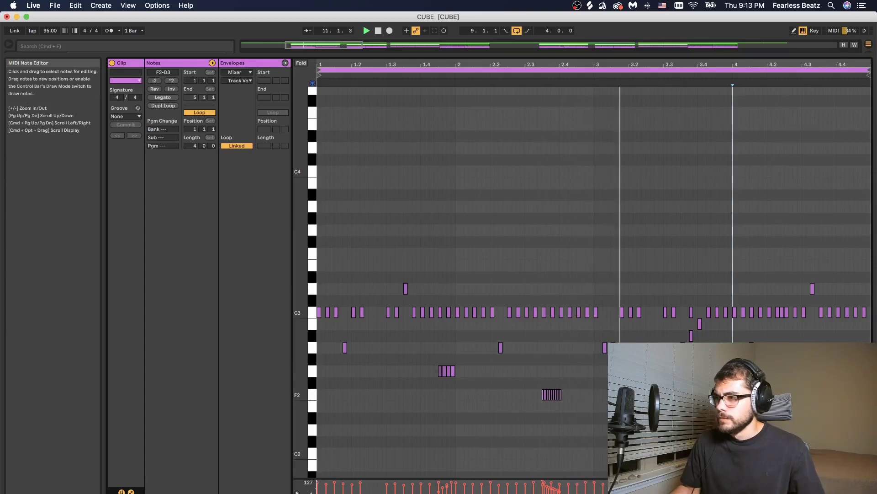